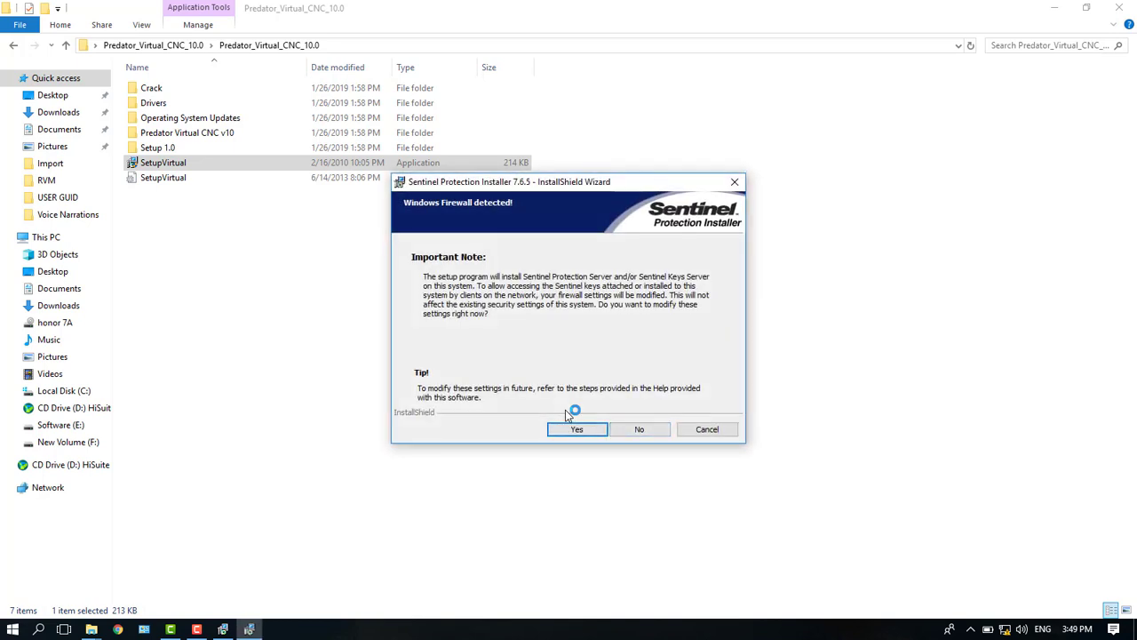
Decline the Windows Firewall settings change and complete the Sentinel Protection Installer 7.6.5 setup
key(Tab)
key(Return)
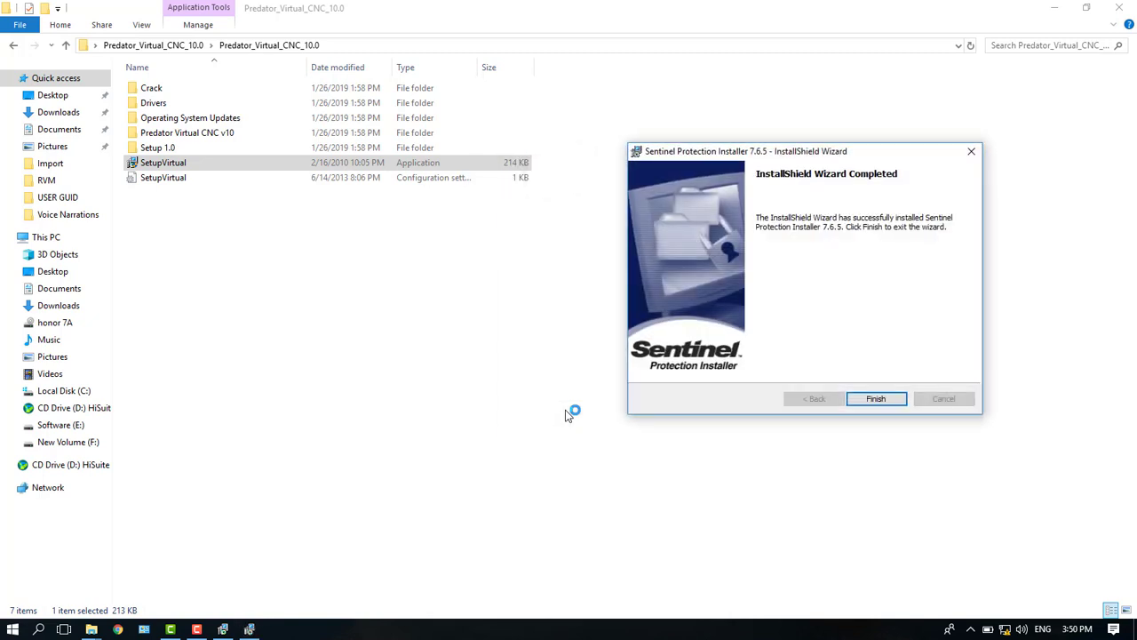
click(891, 400)
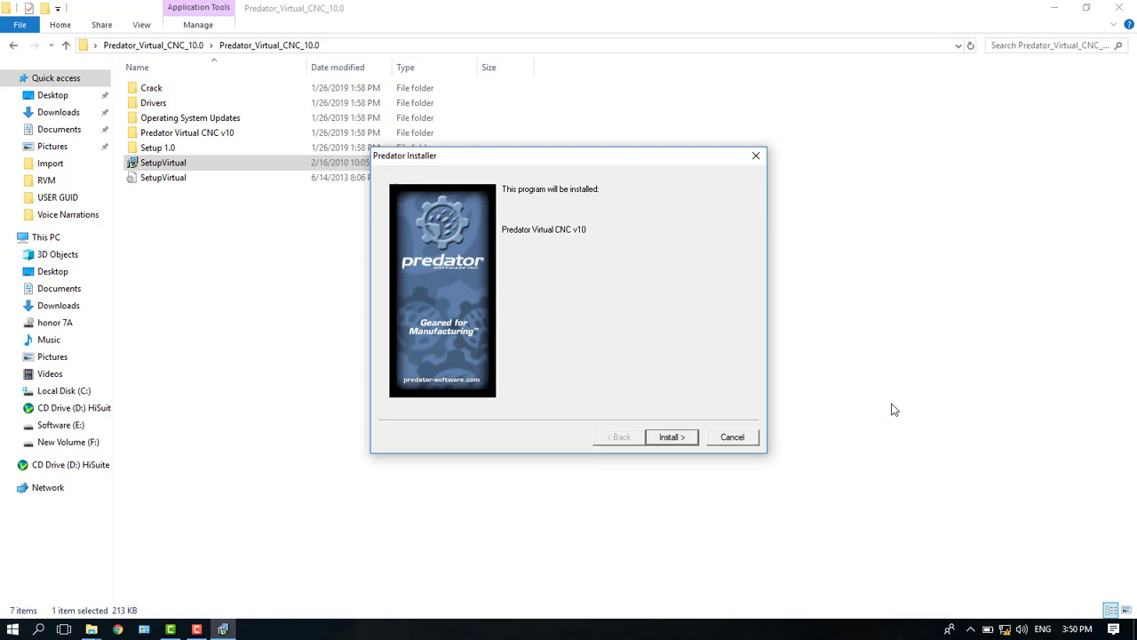
Install Predator Virtual CNC v10 into the default destination folder, accepting the license agreement, and finish the installer
key(Return)
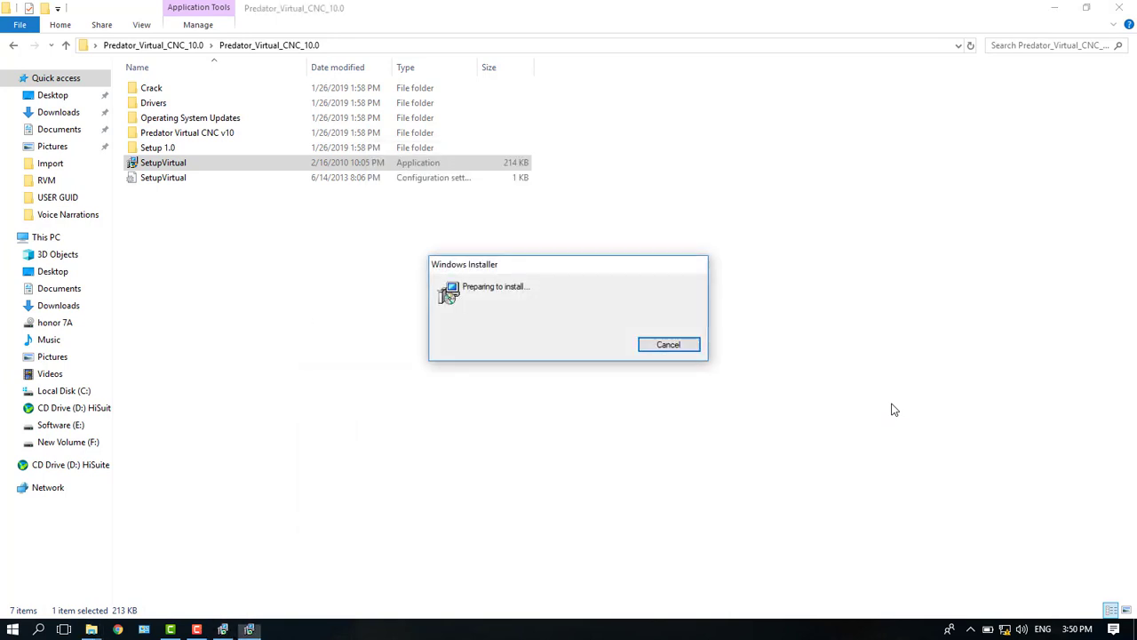
key(Return)
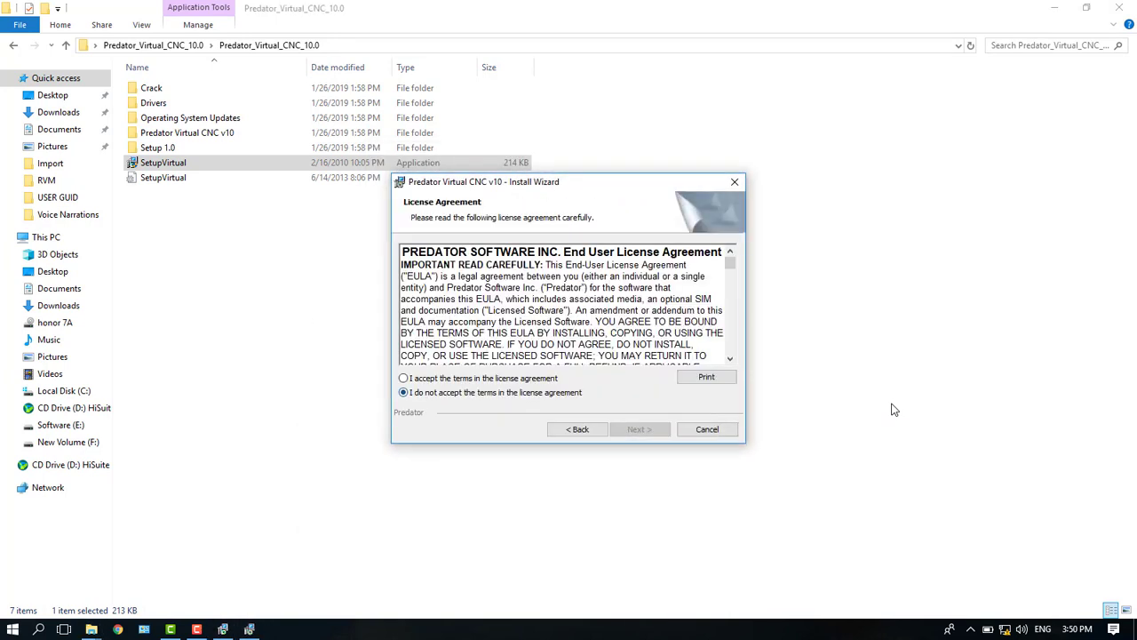
key(Up)
key(Return)
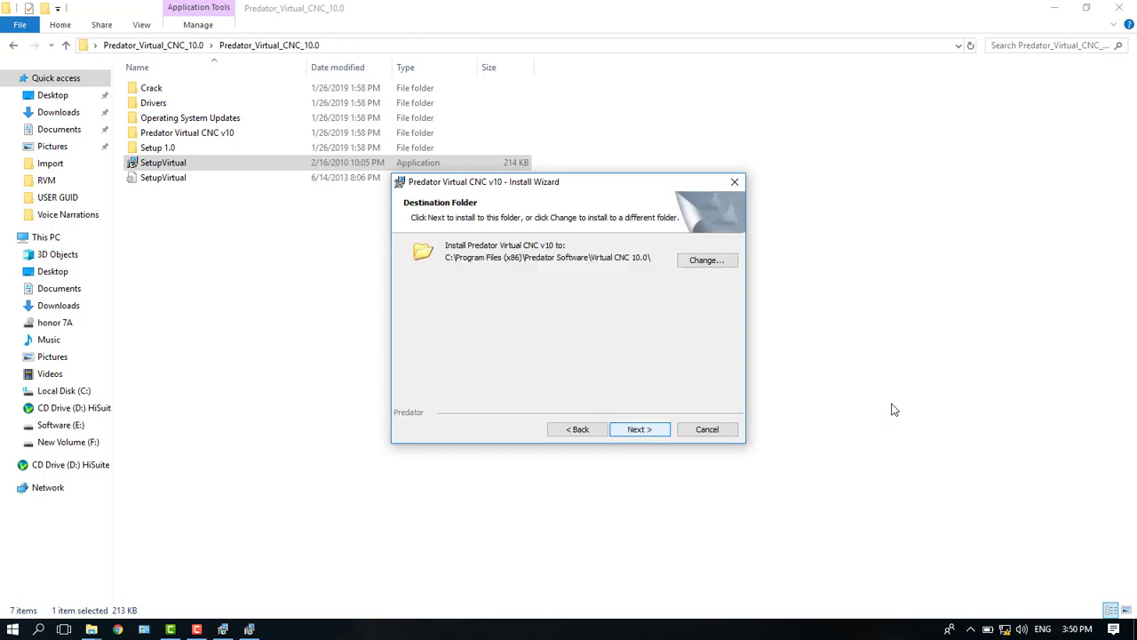
key(Return)
key(Return)
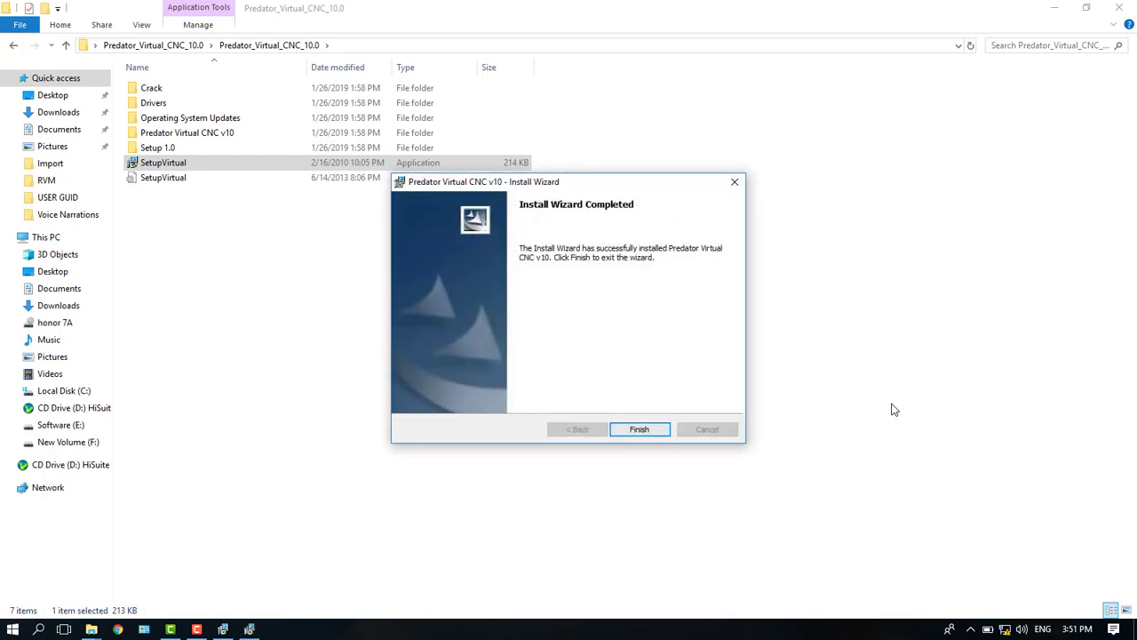
key(Return)
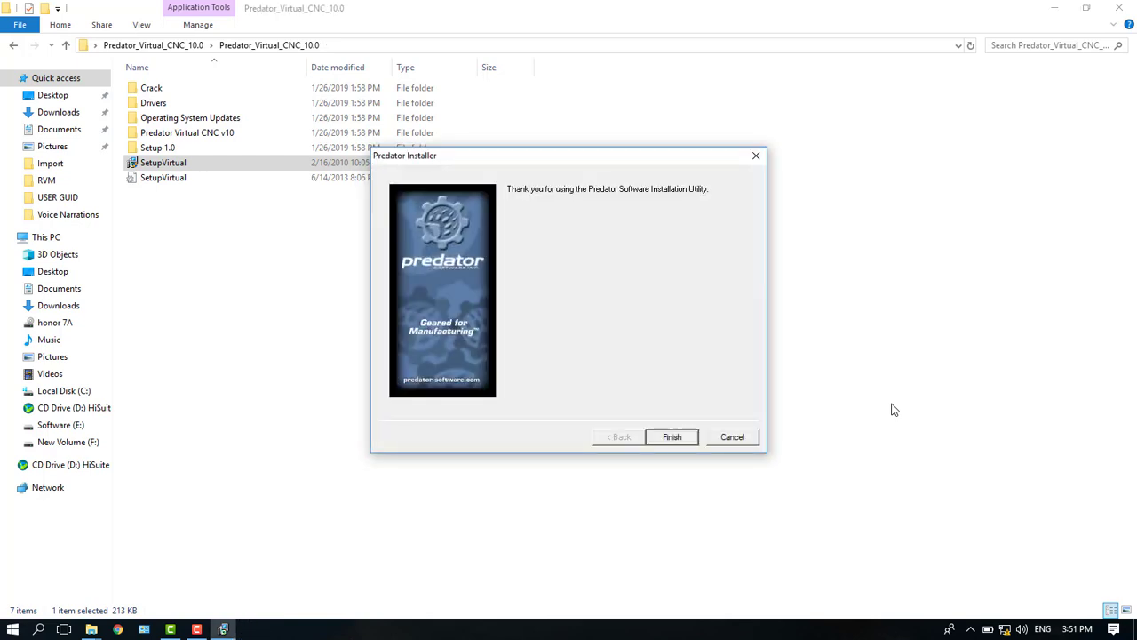
click(672, 437)
Refresh the setup folder and copy PROT10.dll from its Crack subfolder
right_click(311, 272)
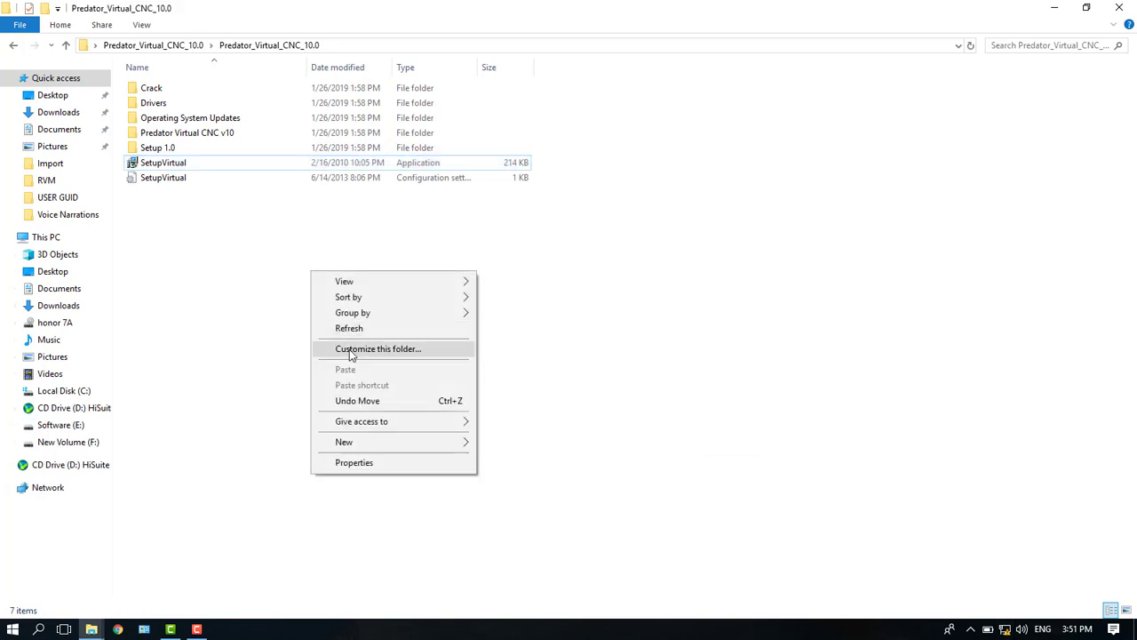
click(333, 328)
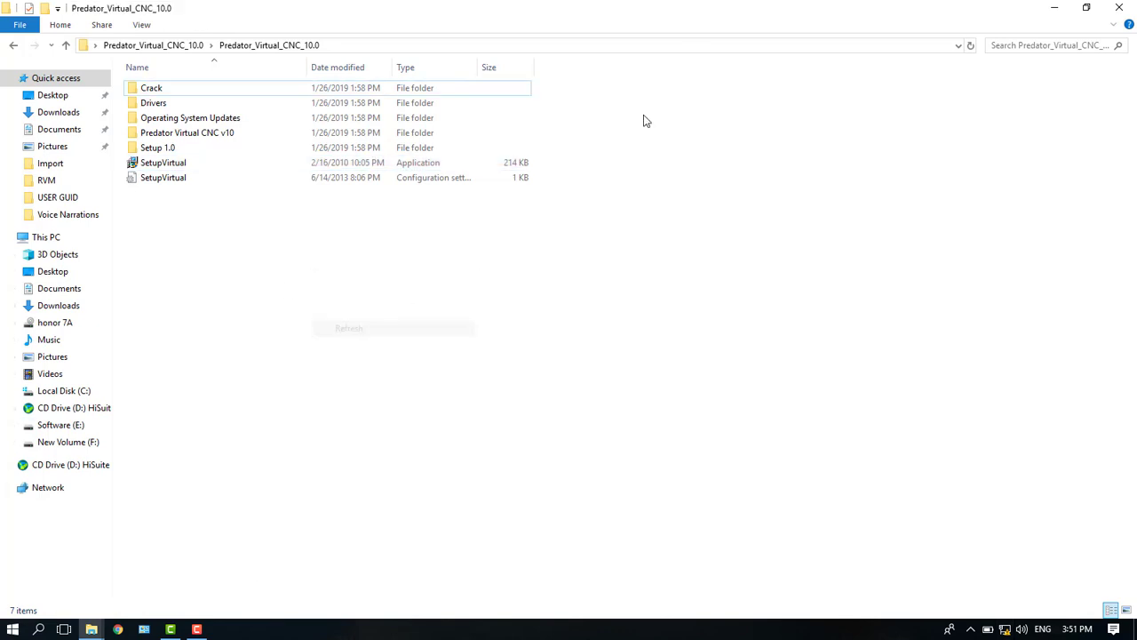
double_click(198, 91)
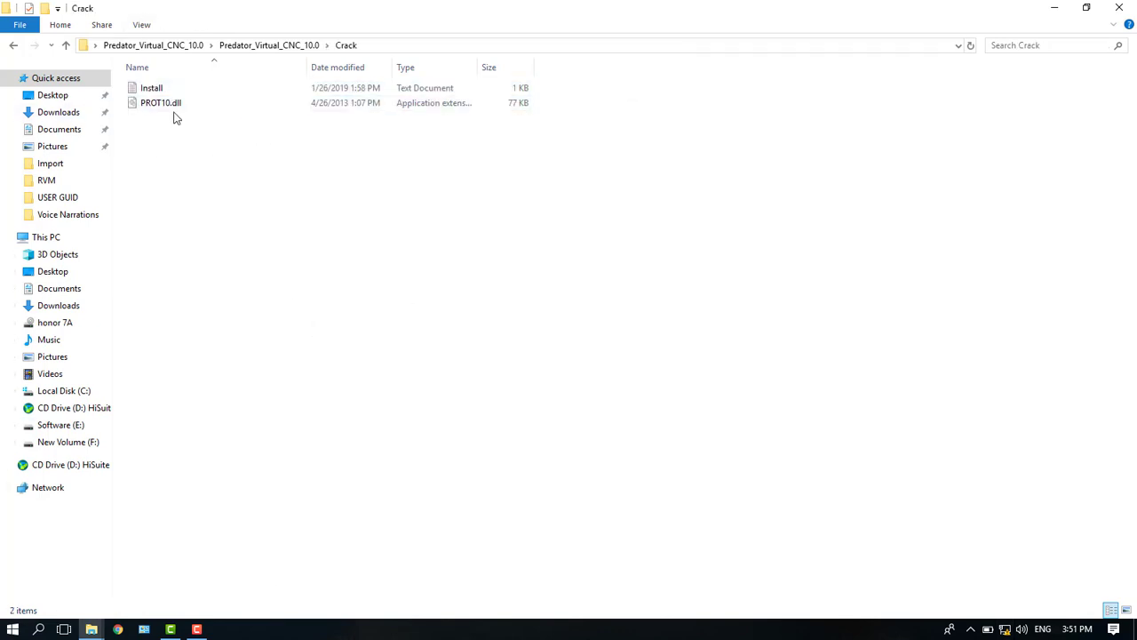
click(174, 107)
right_click(173, 107)
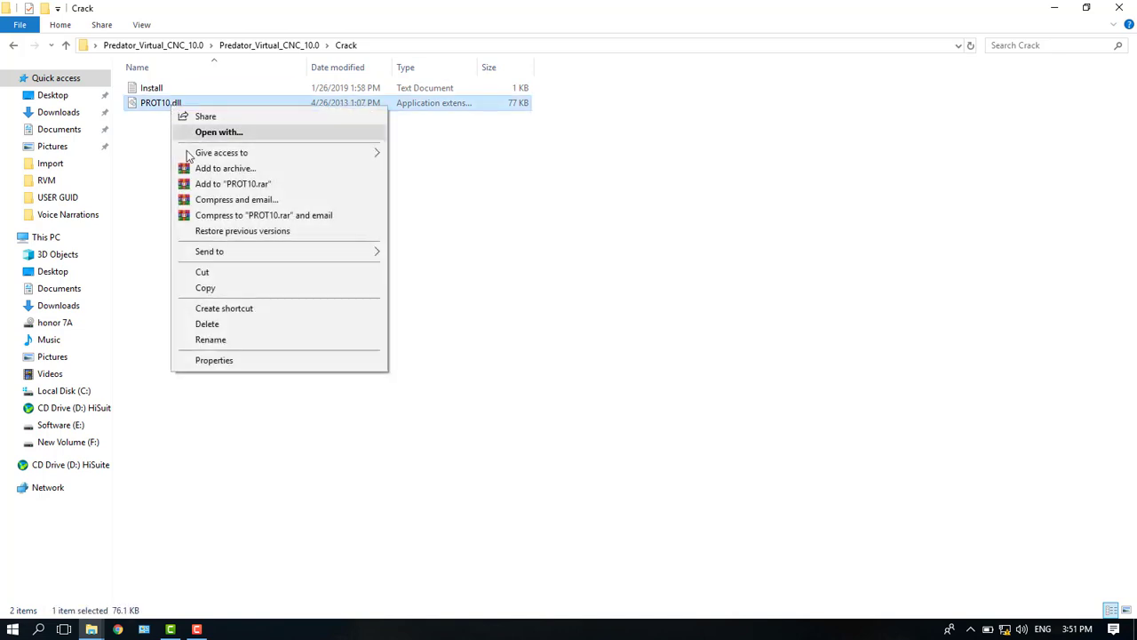
click(224, 289)
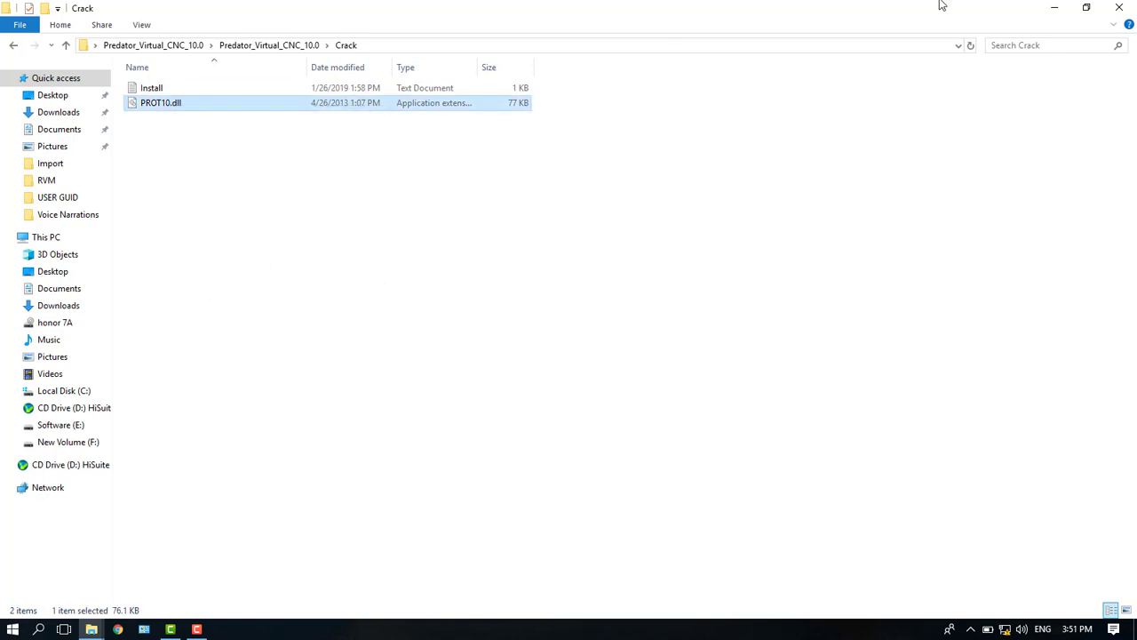
Move the Crack window aside and open the file location of the Predator Virtual CNC desktop shortcut, maximized
click(1085, 7)
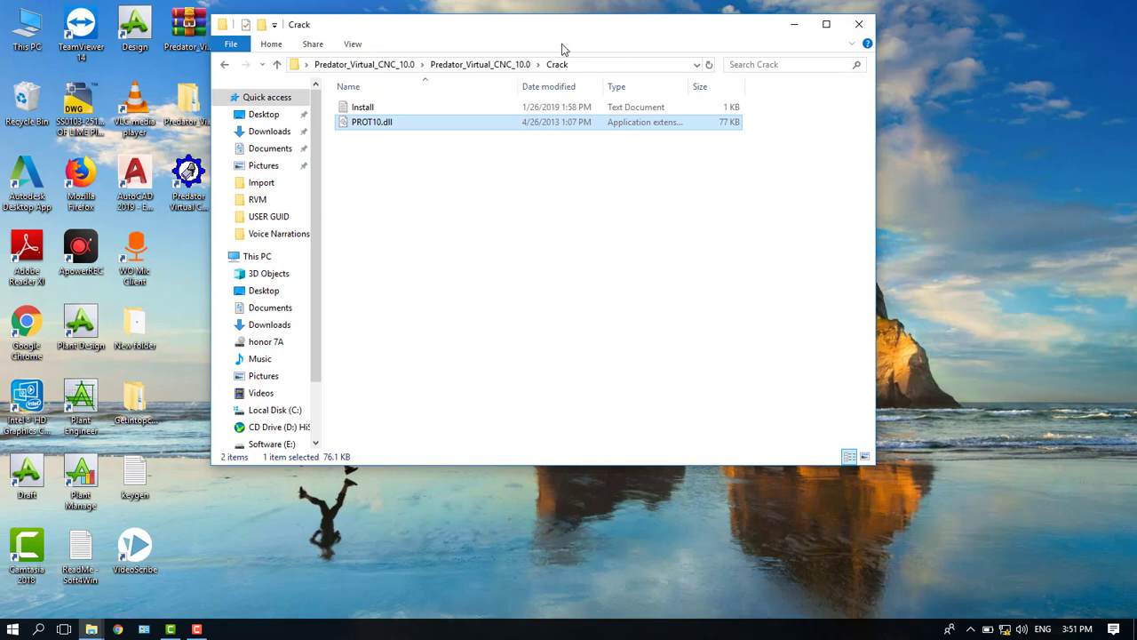
drag(546, 43, 920, 48)
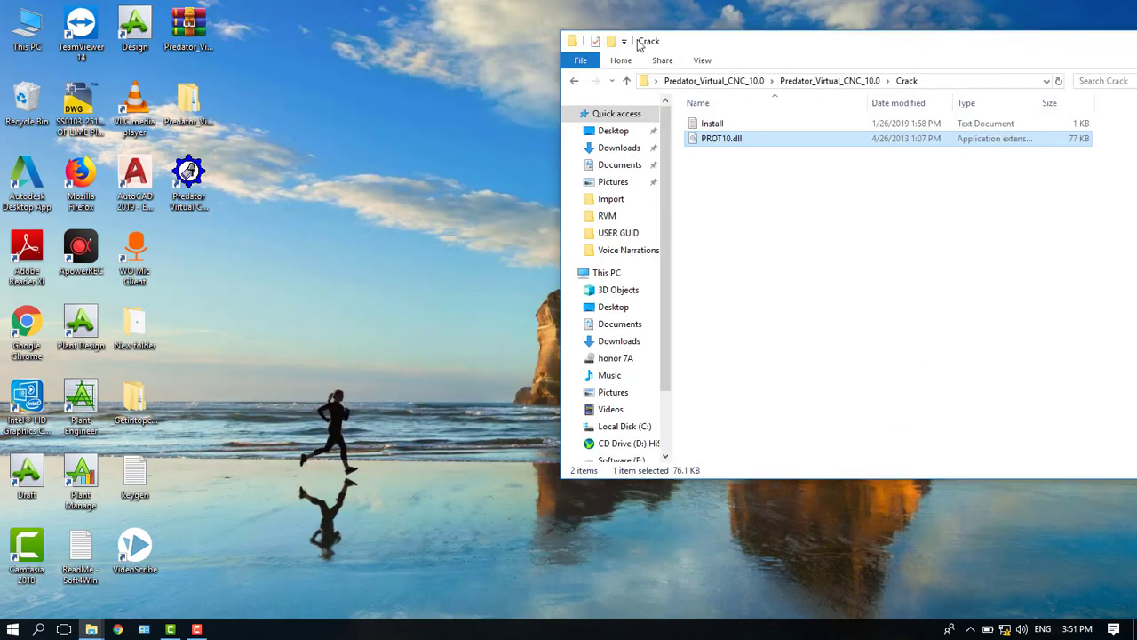
right_click(188, 171)
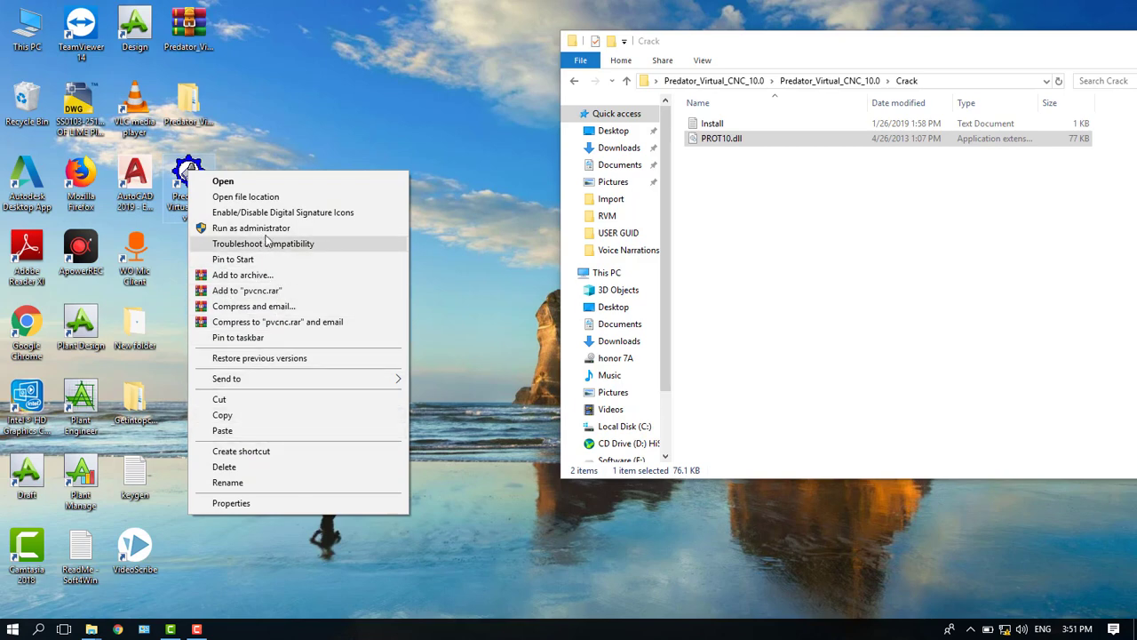
click(271, 197)
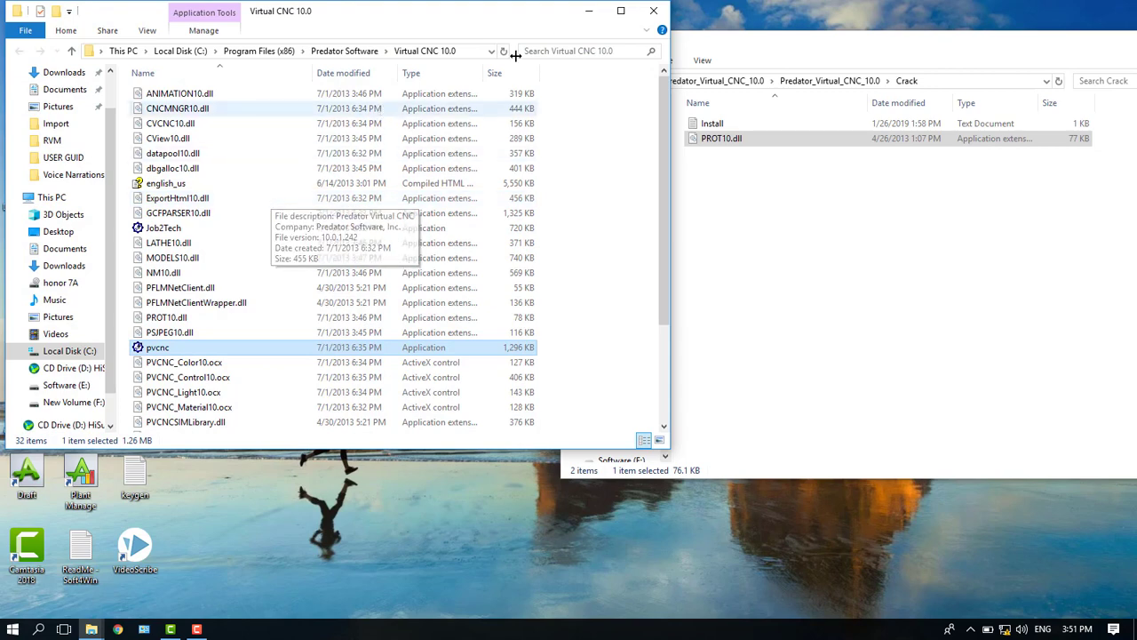
click(621, 11)
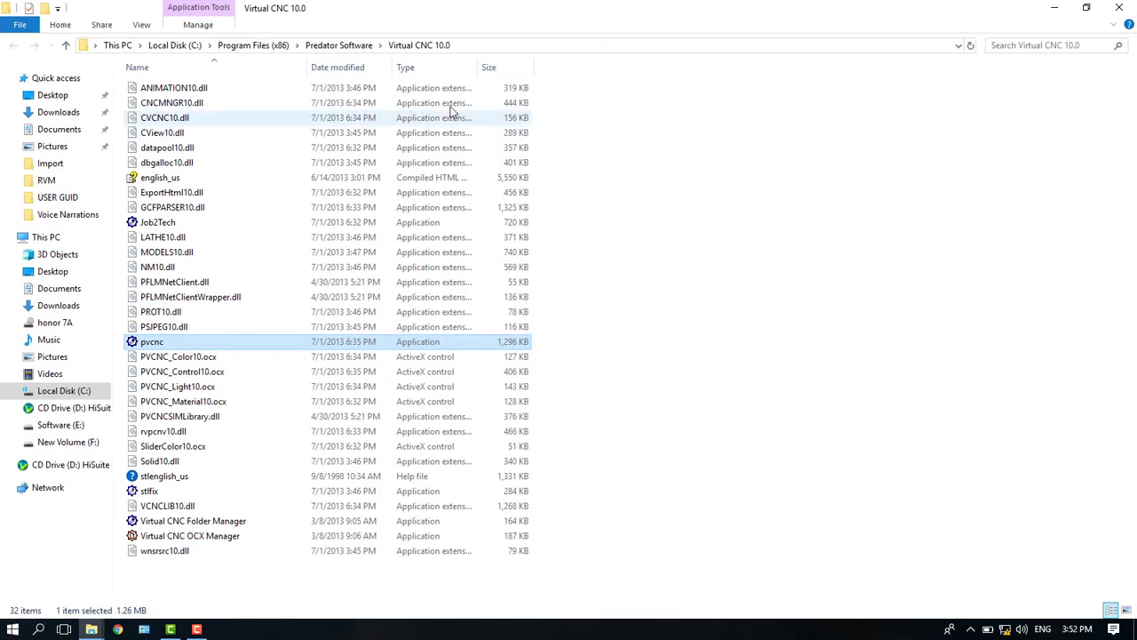
Go up to the Program Files (x86) folder and return through Predator Software to Virtual CNC 10.0
click(367, 46)
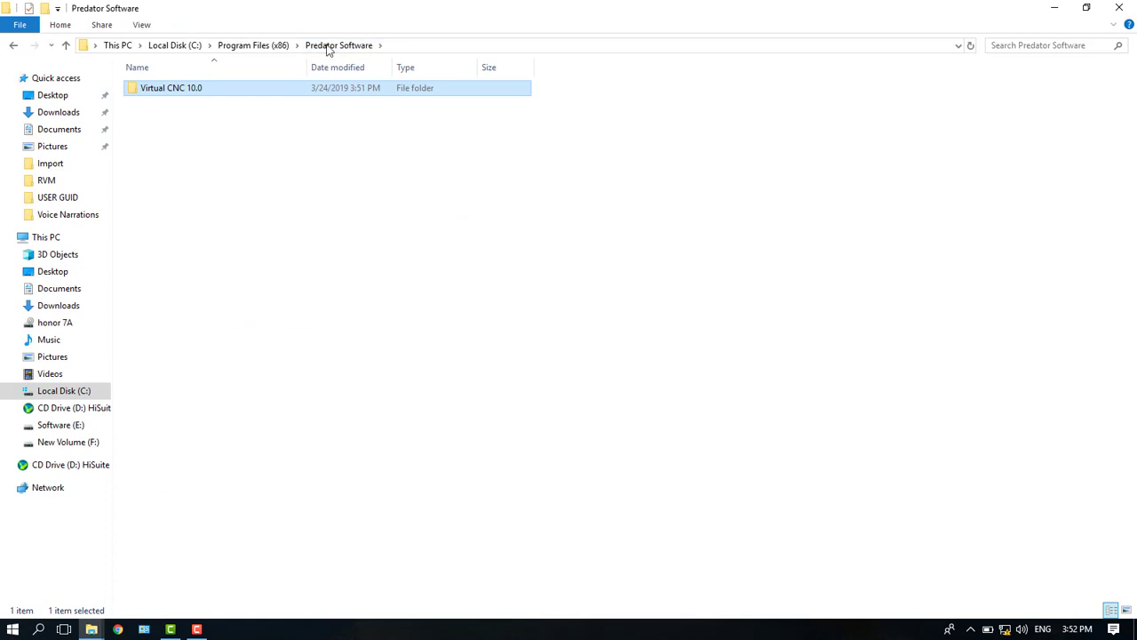
click(272, 46)
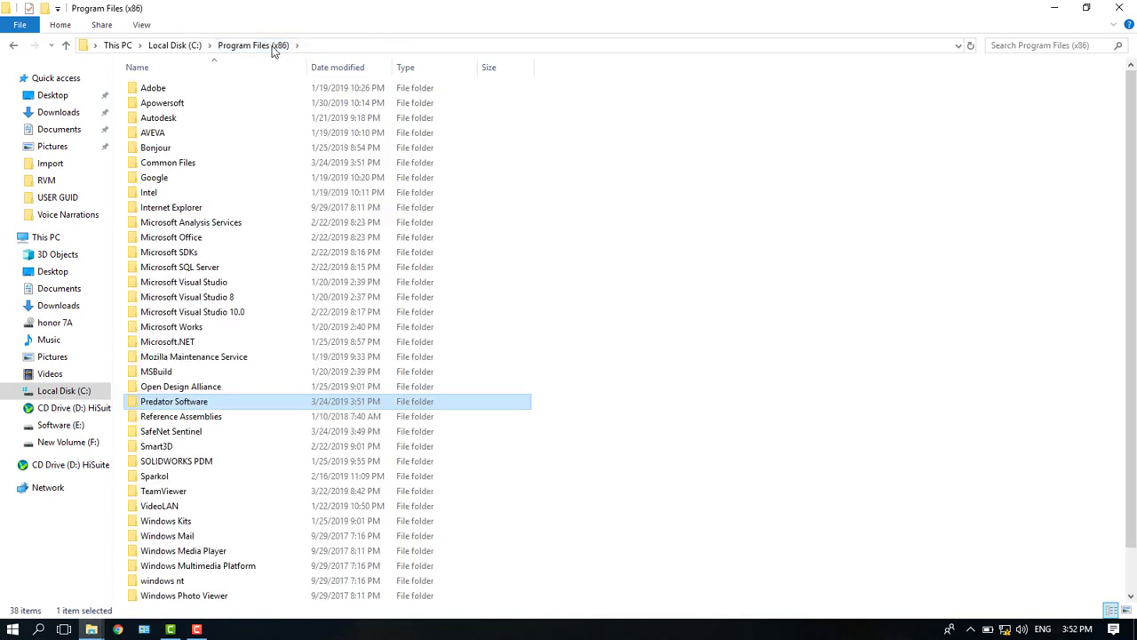
double_click(167, 404)
double_click(274, 88)
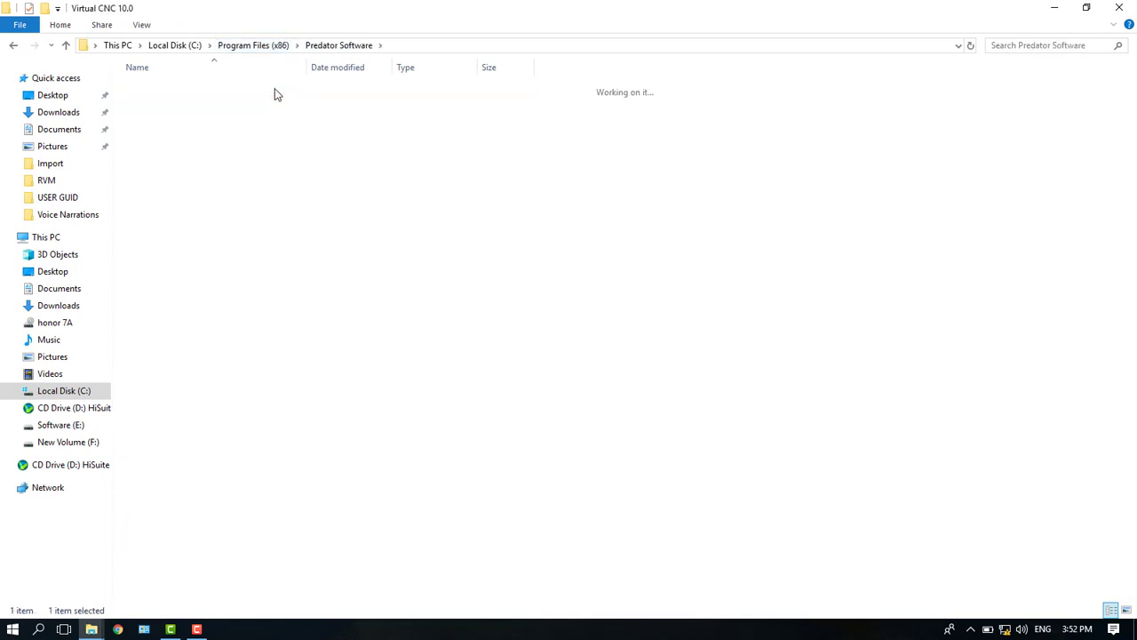
Paste PROT10.dll into the Virtual CNC 10.0 folder, replacing the existing file with administrator permission, and close the folder window
right_click(612, 163)
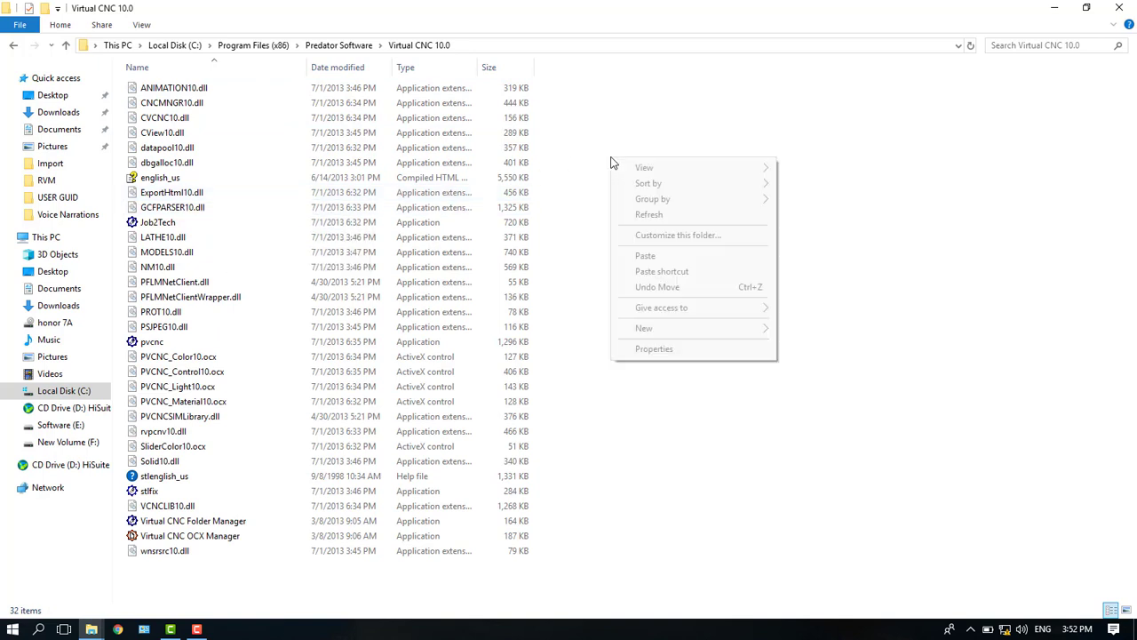
click(656, 255)
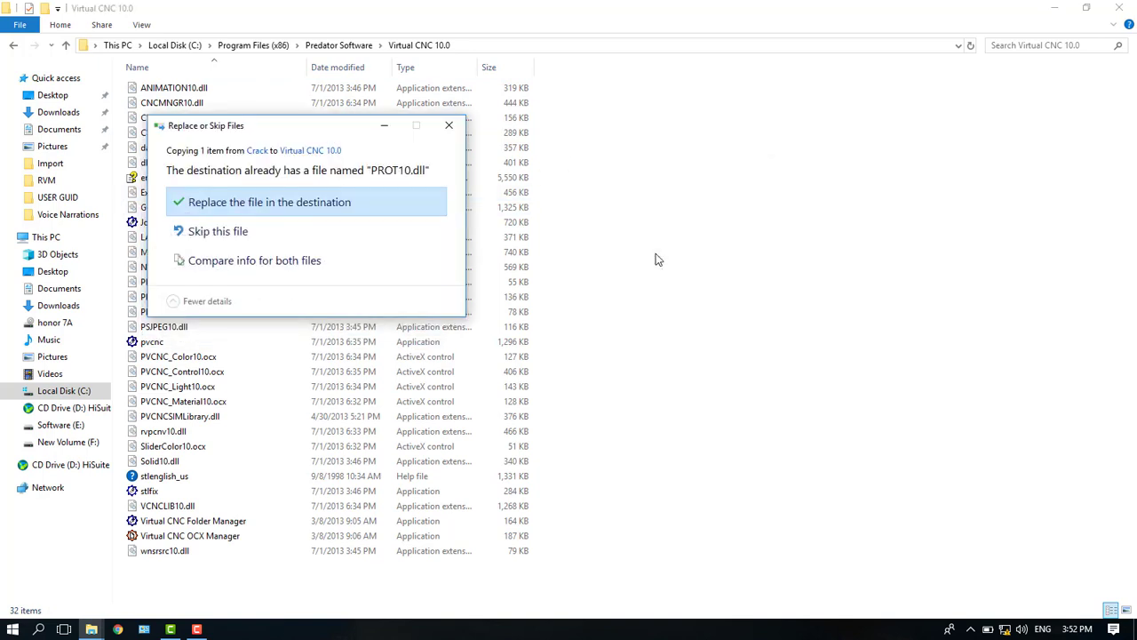
click(299, 203)
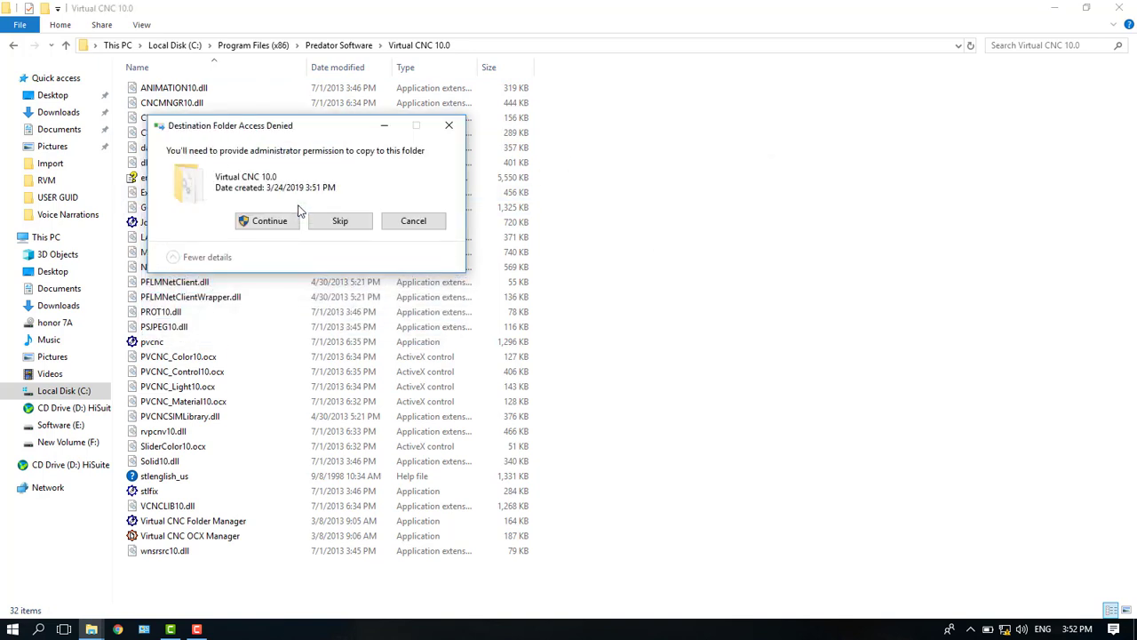
click(270, 221)
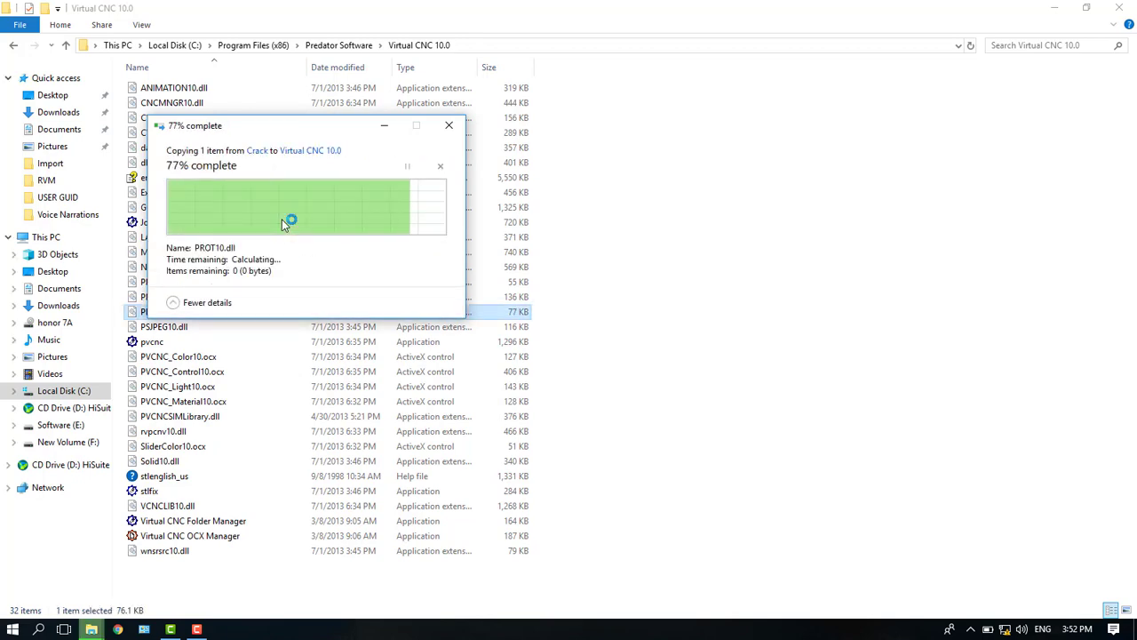
click(1118, 7)
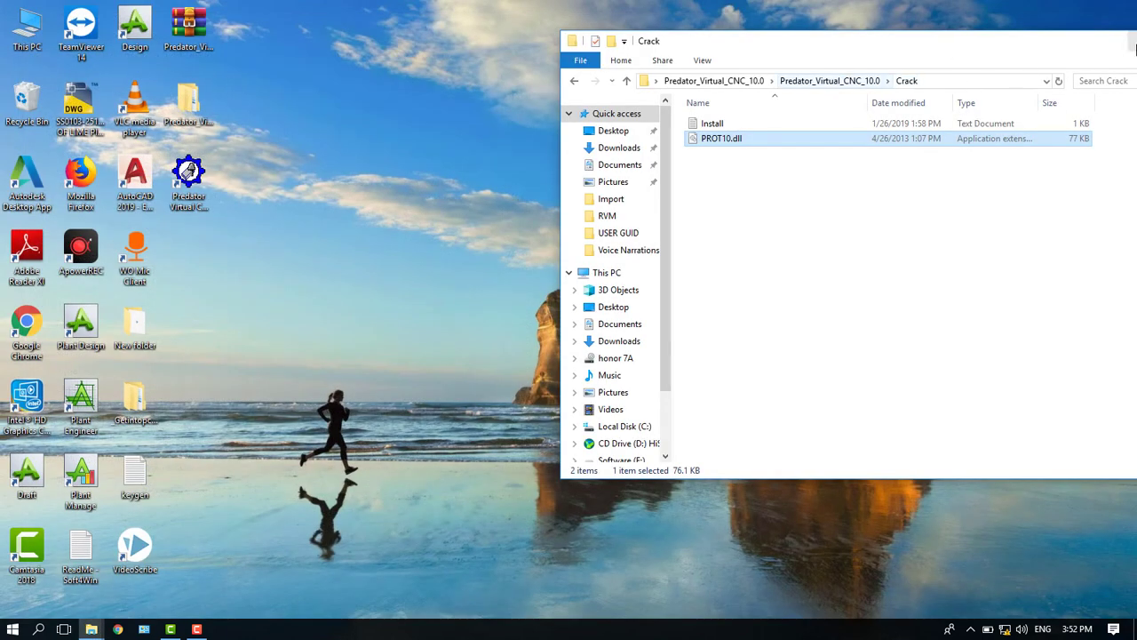
Launch Predator Virtual CNC from the desktop and maximize its window
double_click(188, 174)
right_click(303, 36)
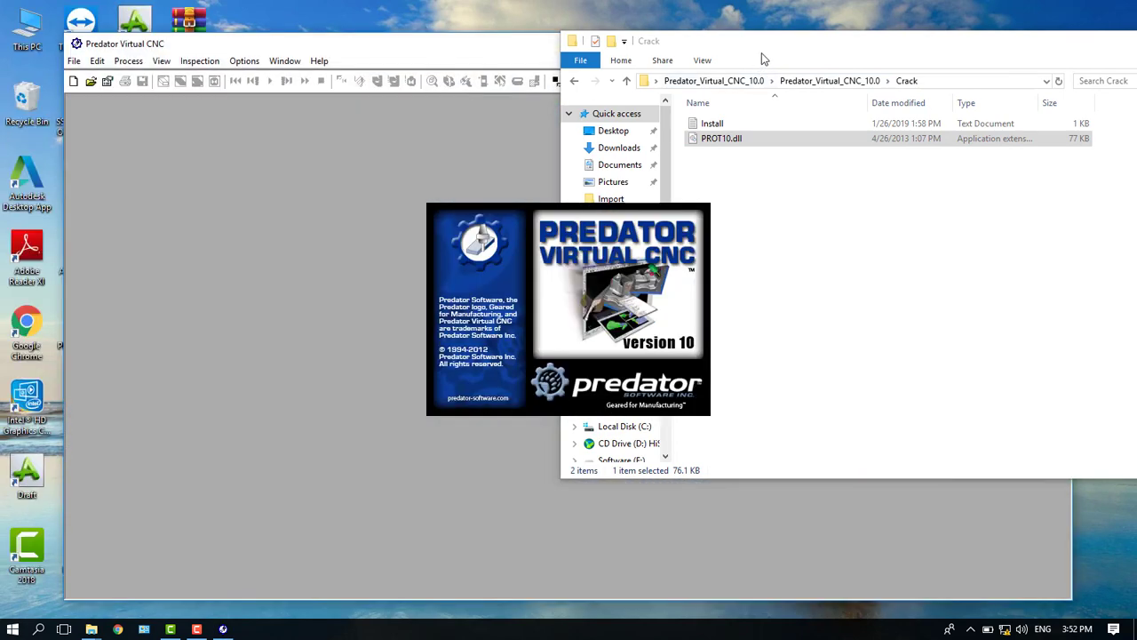
click(761, 54)
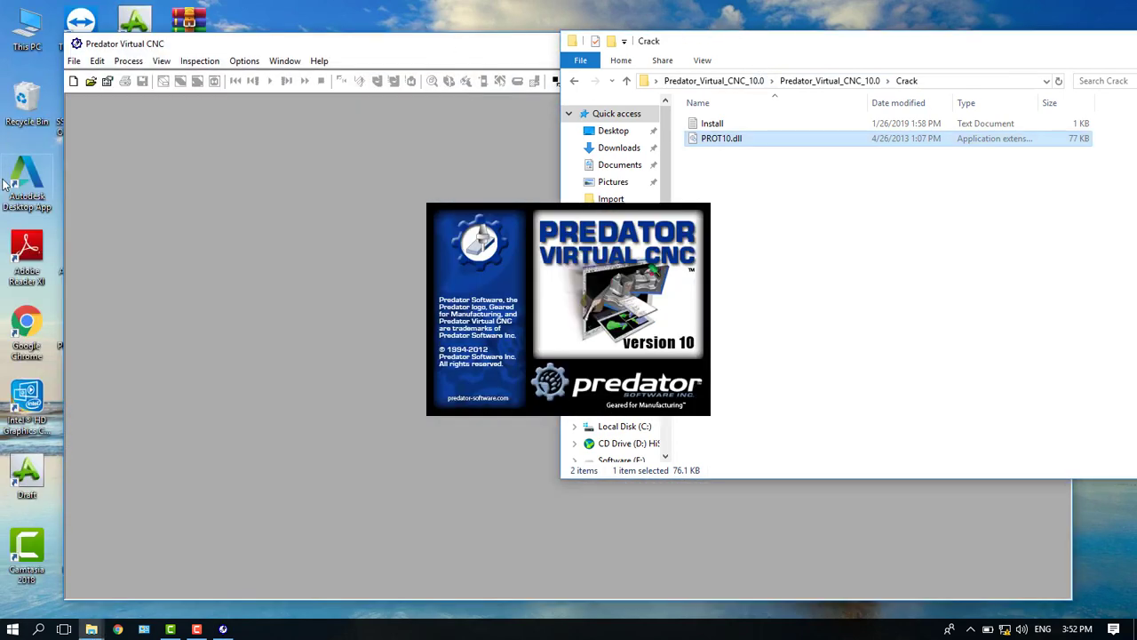
click(511, 172)
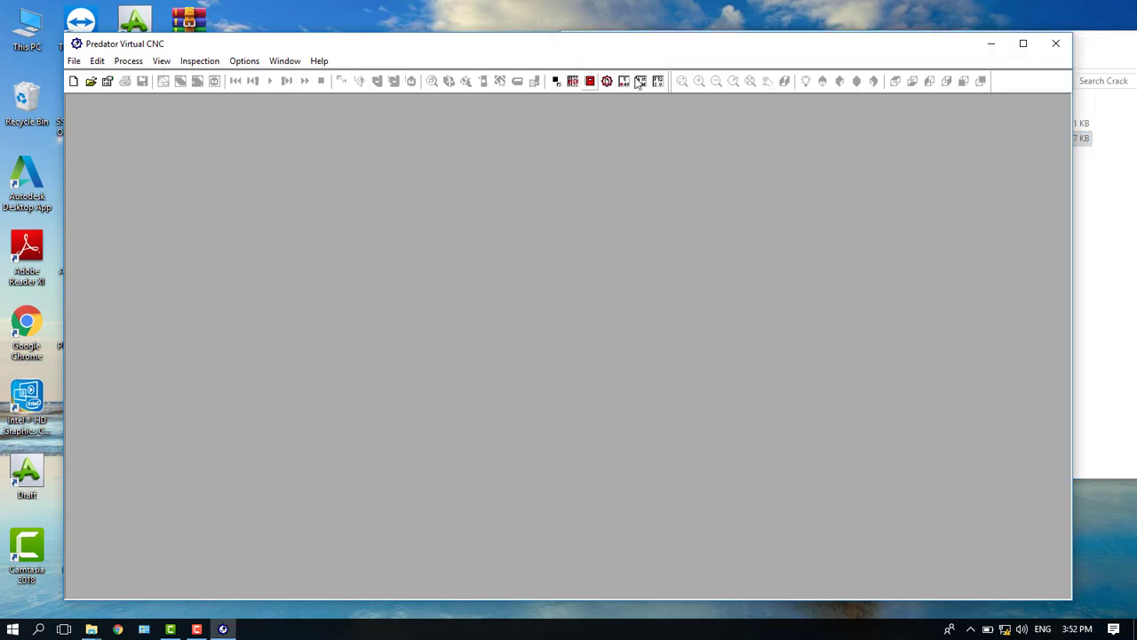
click(1023, 44)
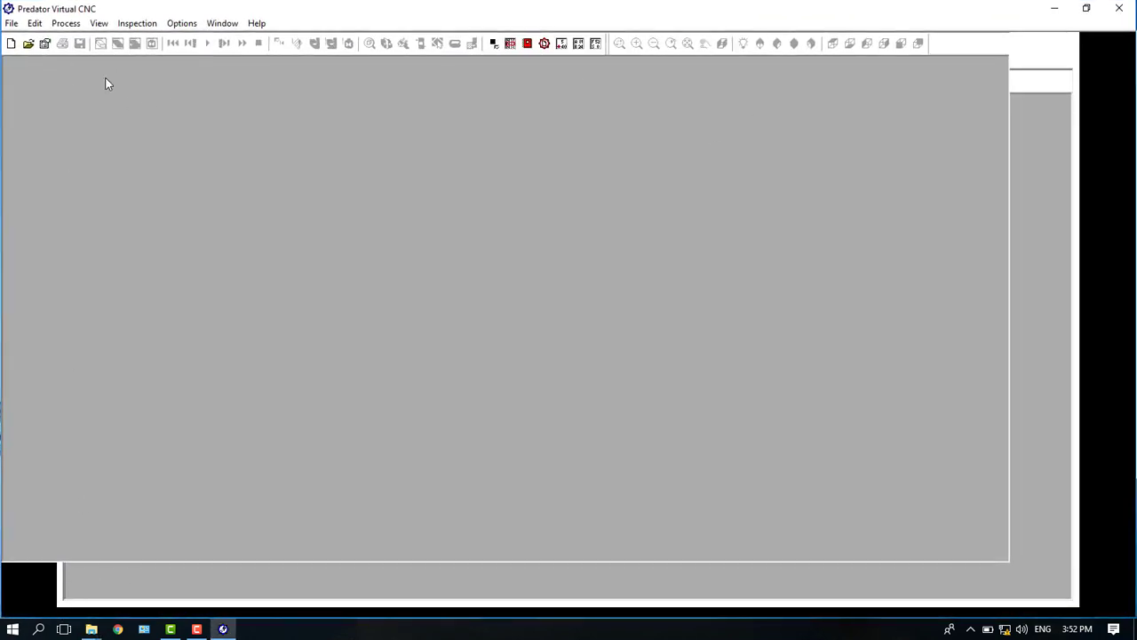
click(1085, 11)
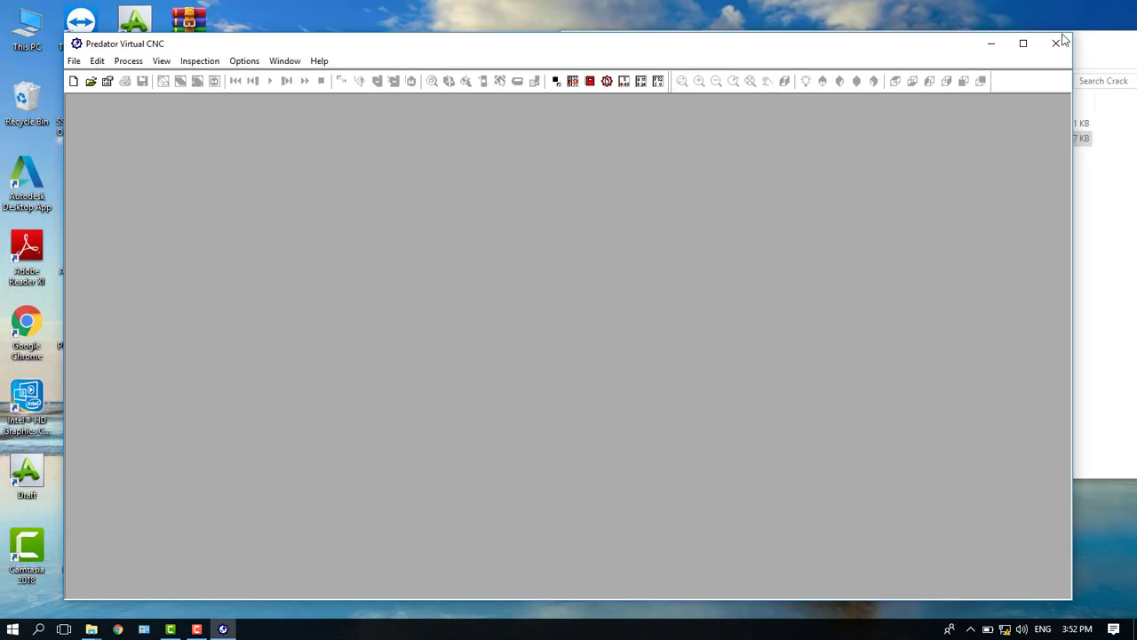
click(1024, 44)
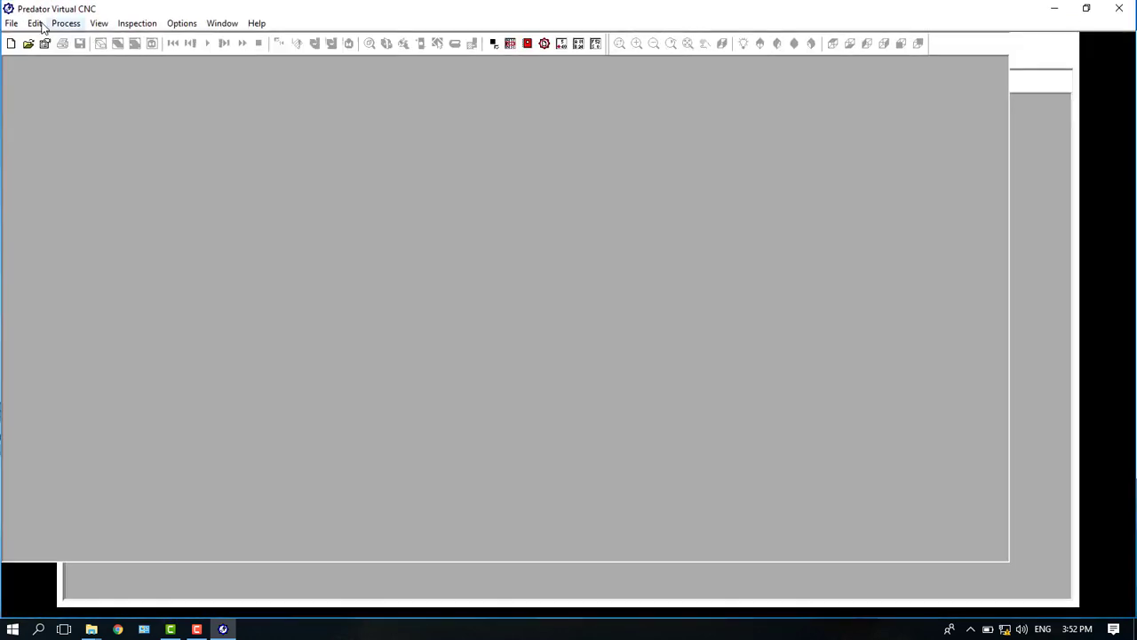
Create a new job PROJECT_000.JOB in the project subfolder PROJECT_000 and display its machine properties
click(11, 23)
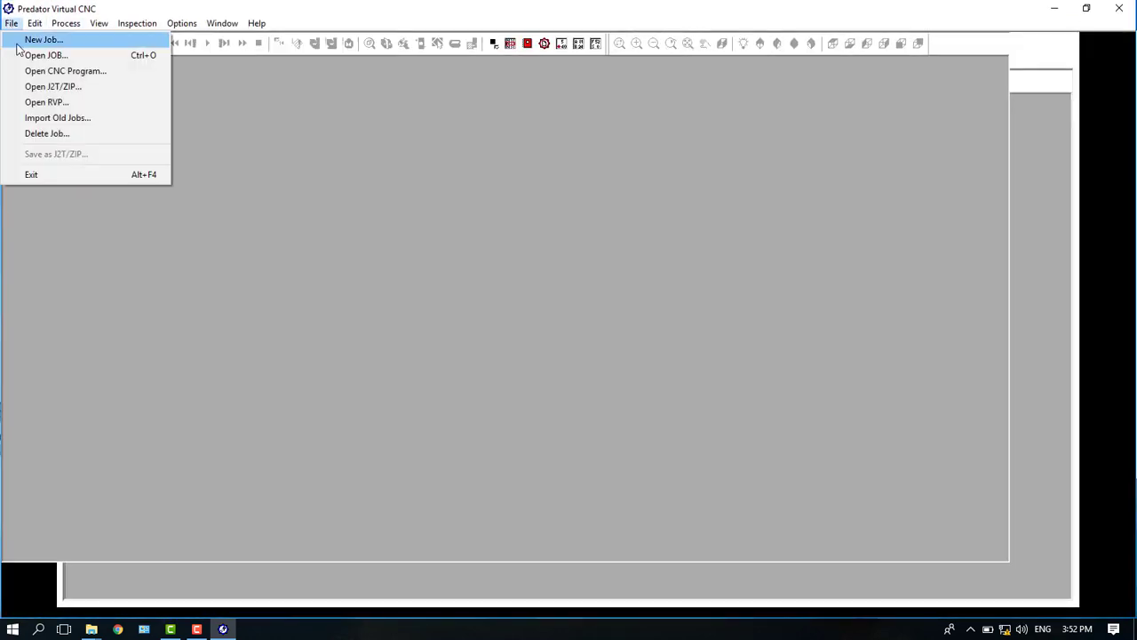
click(77, 40)
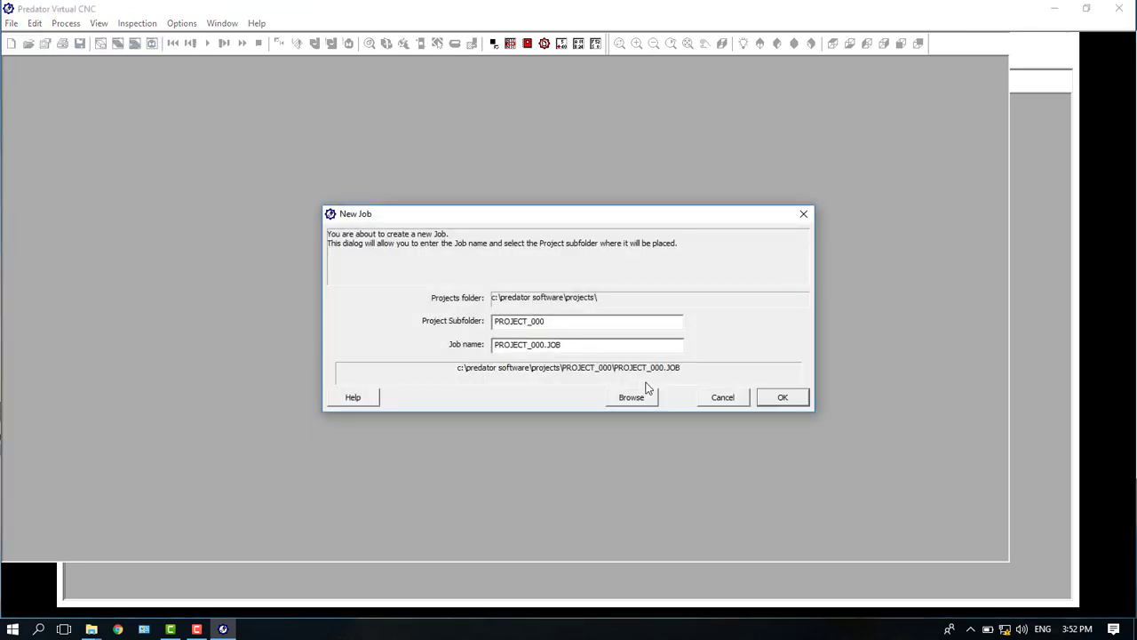
click(779, 398)
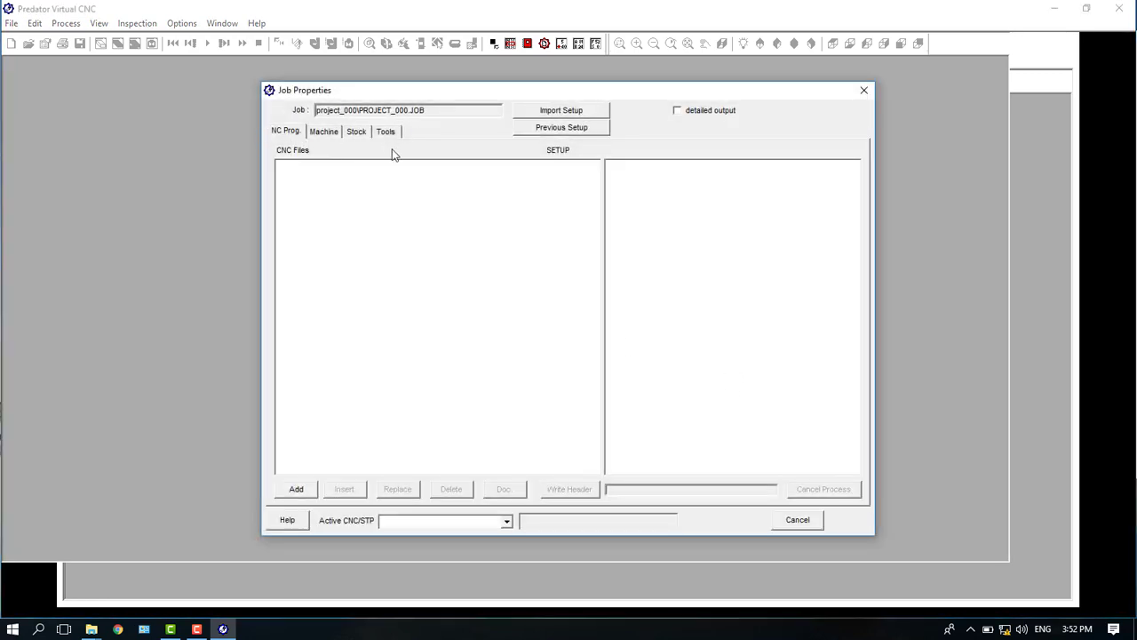
click(325, 135)
click(496, 205)
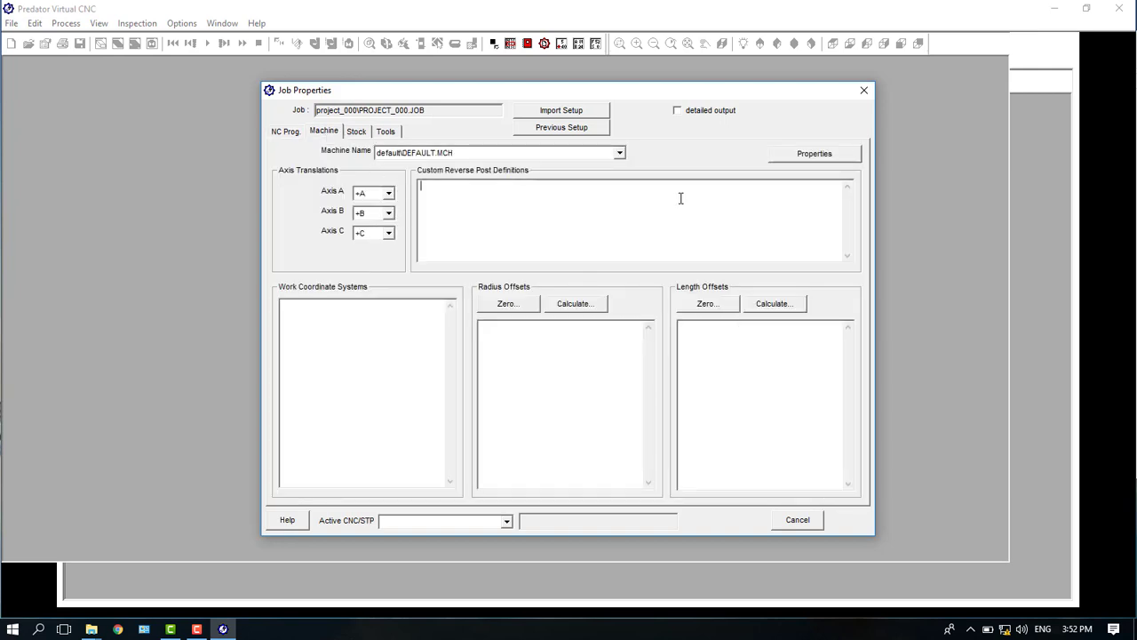
Review the job's stock, tool and NC program properties, and close the Job Properties dialog
click(356, 134)
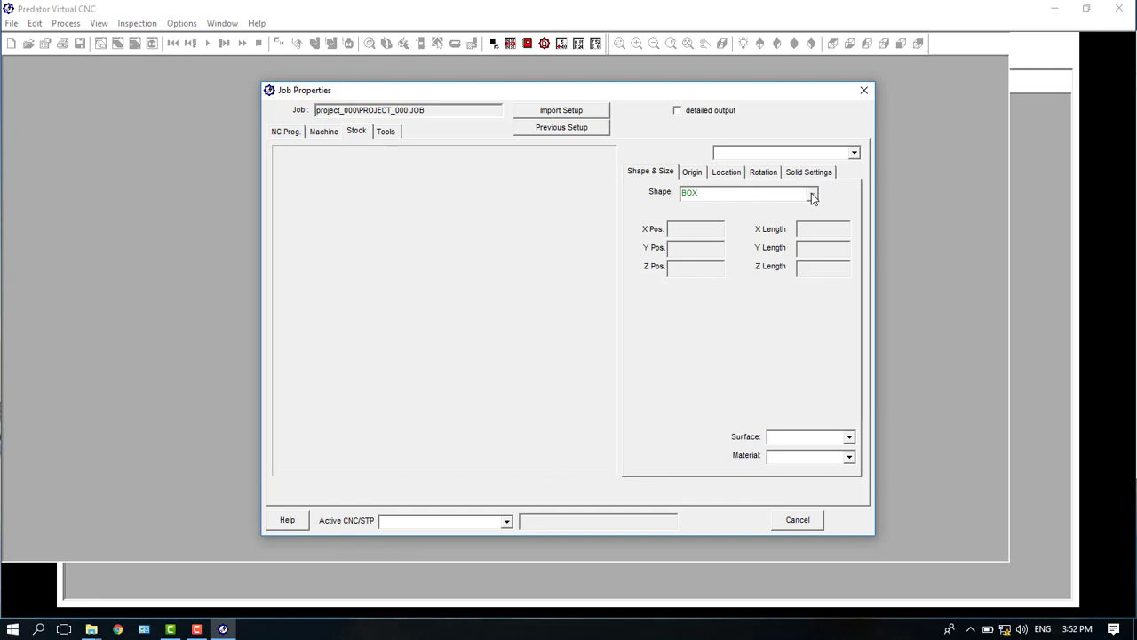
click(385, 132)
click(283, 133)
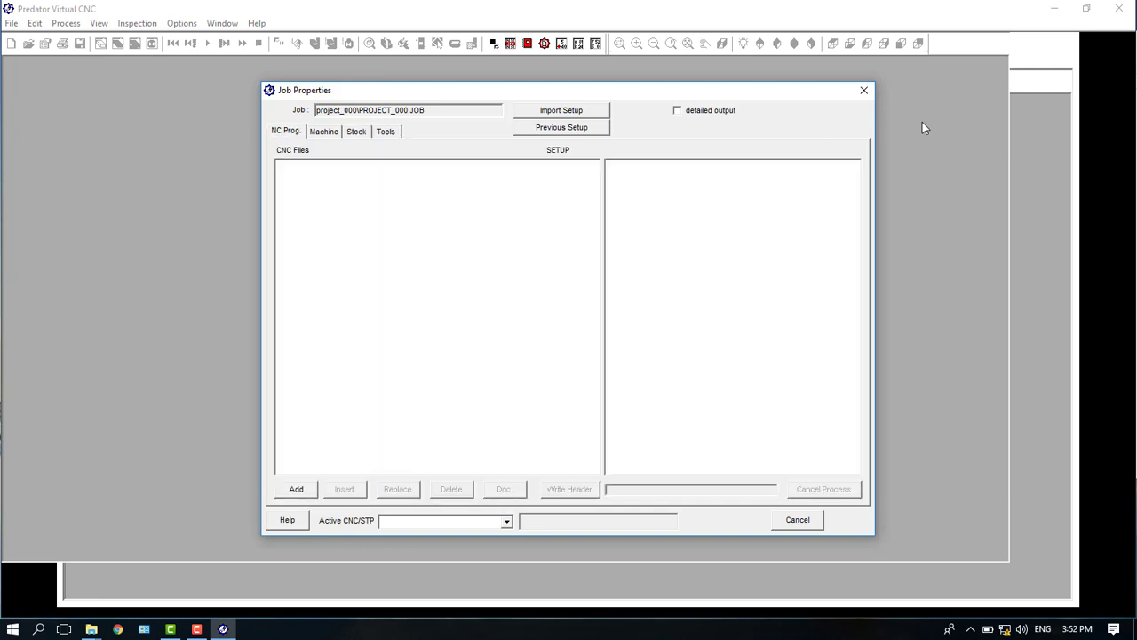
click(864, 92)
Check the version and license information of Virtual CNC, dismiss it, and exit the program
click(257, 24)
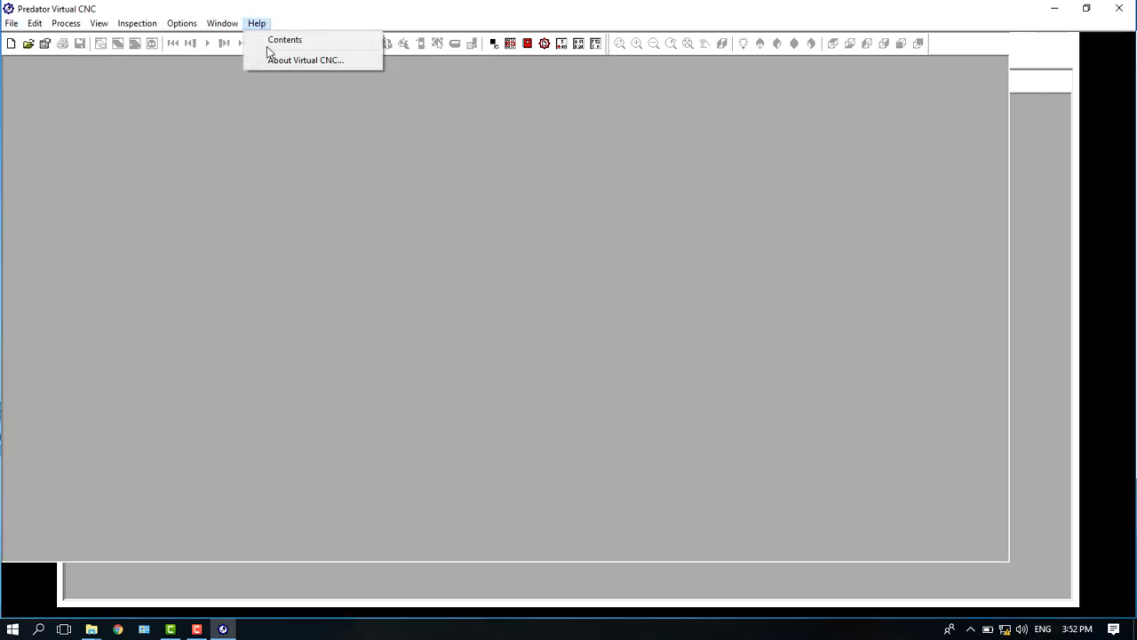
click(310, 62)
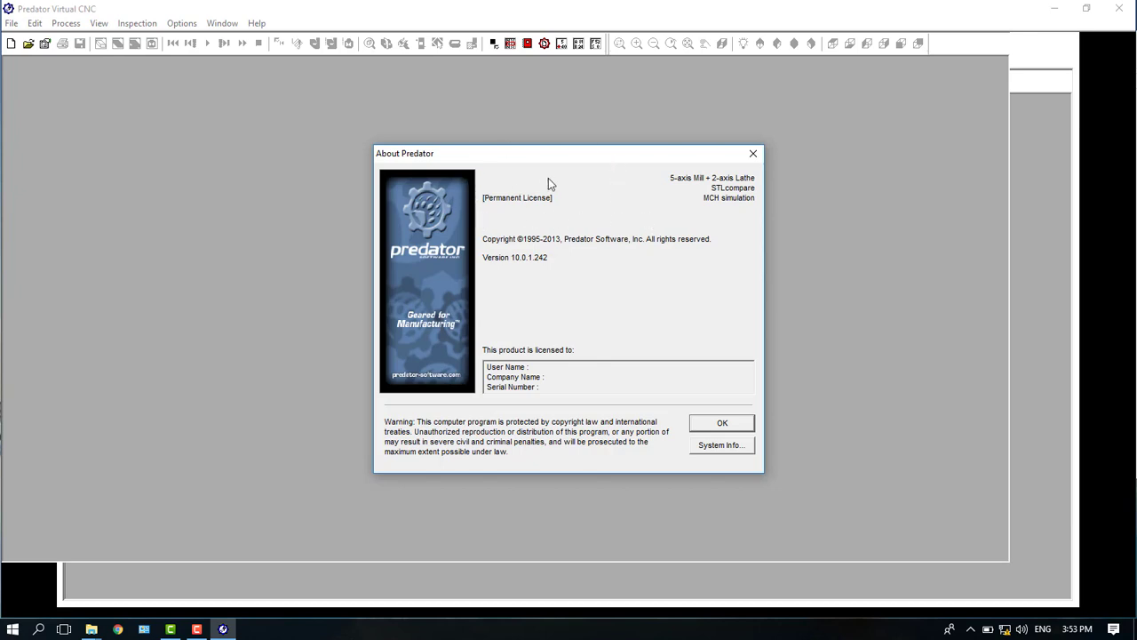
click(724, 429)
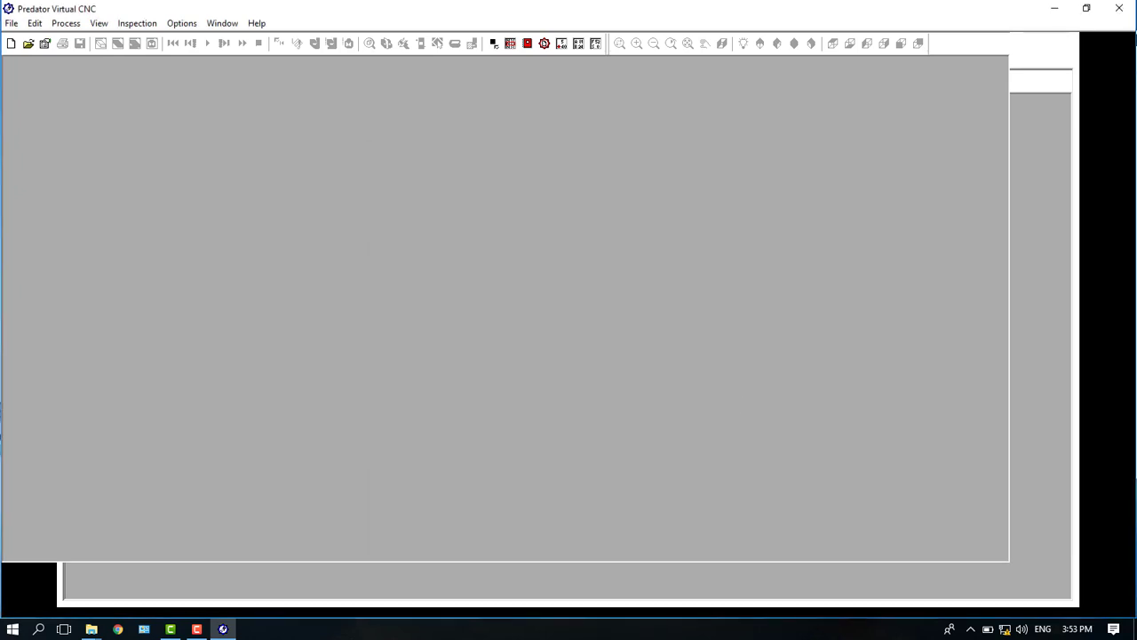
click(1119, 8)
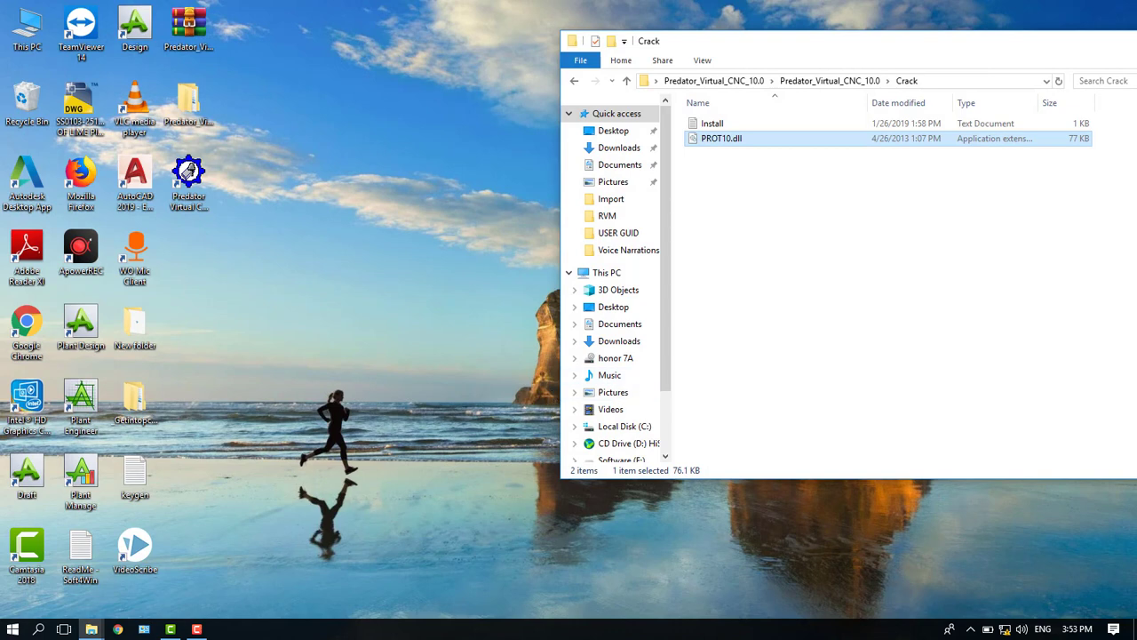
mouse_move(196, 628)
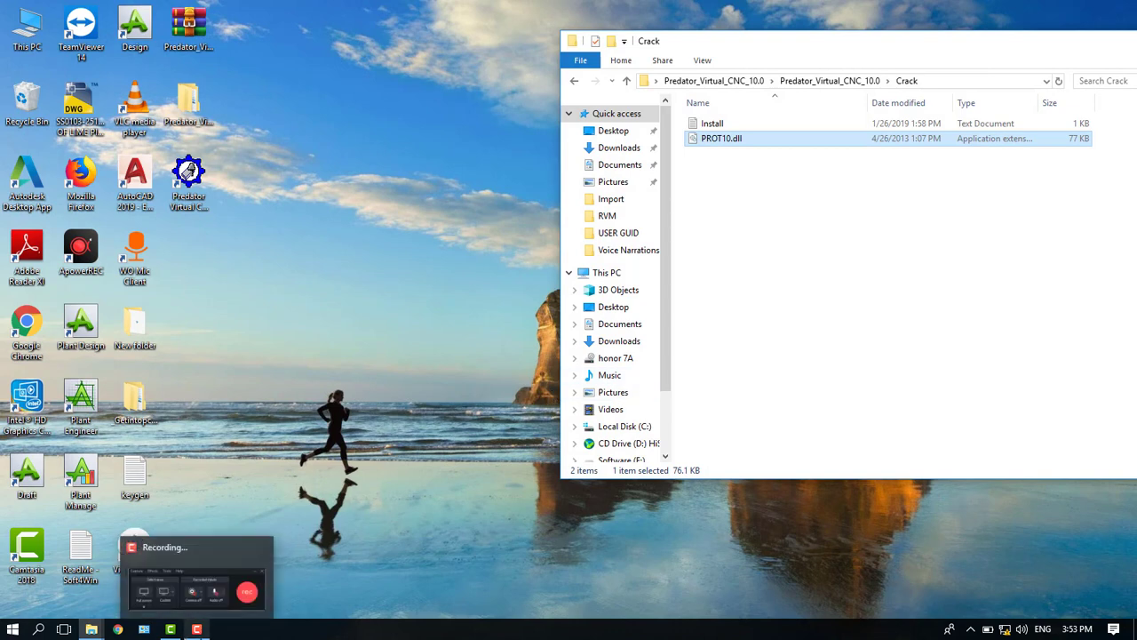
click(357, 434)
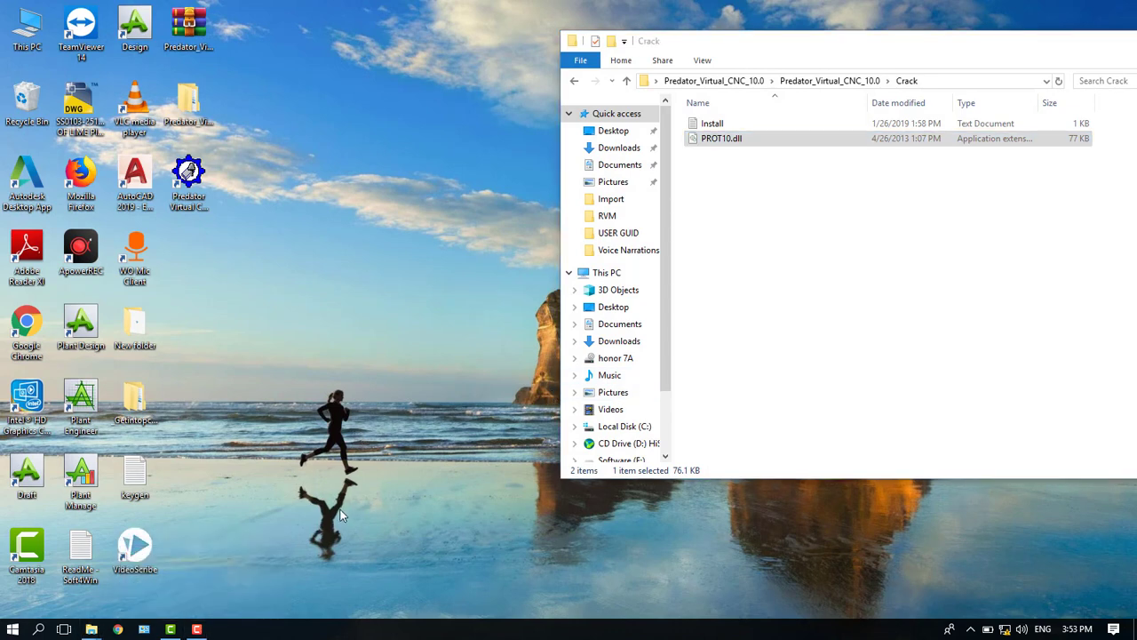
key(ctrl+F8)
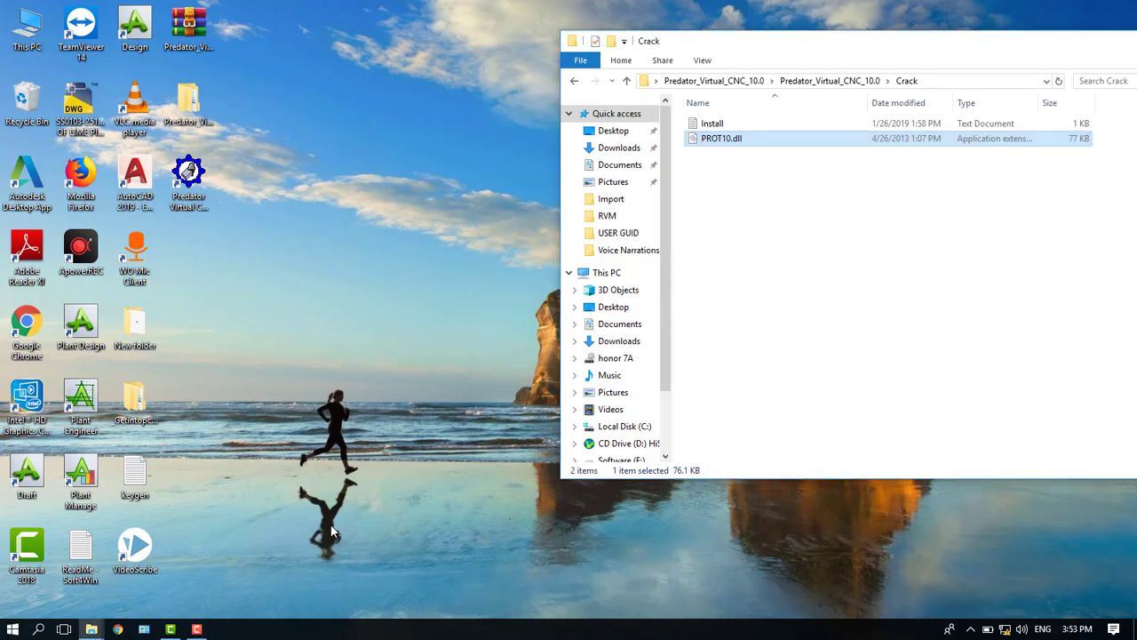